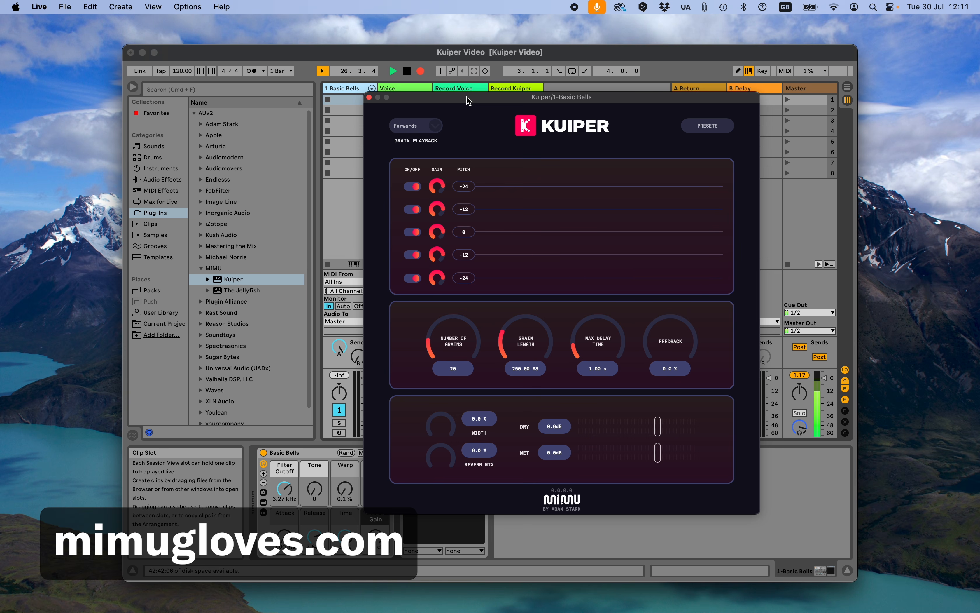
Move the Kuiper plug-in window clear of the session tracks and select the Basic Bells track
drag(466, 97, 416, 87)
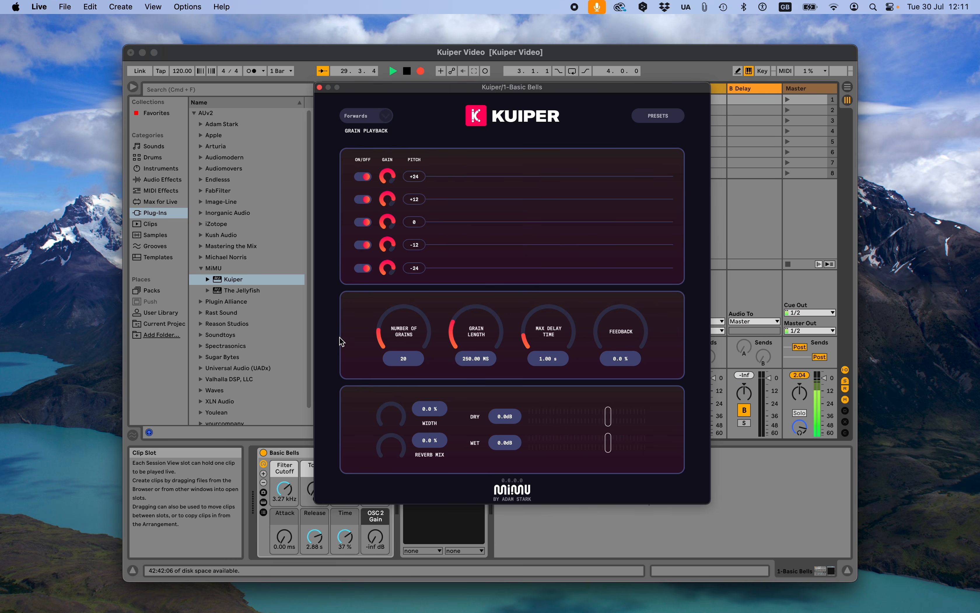
drag(416, 88, 650, 96)
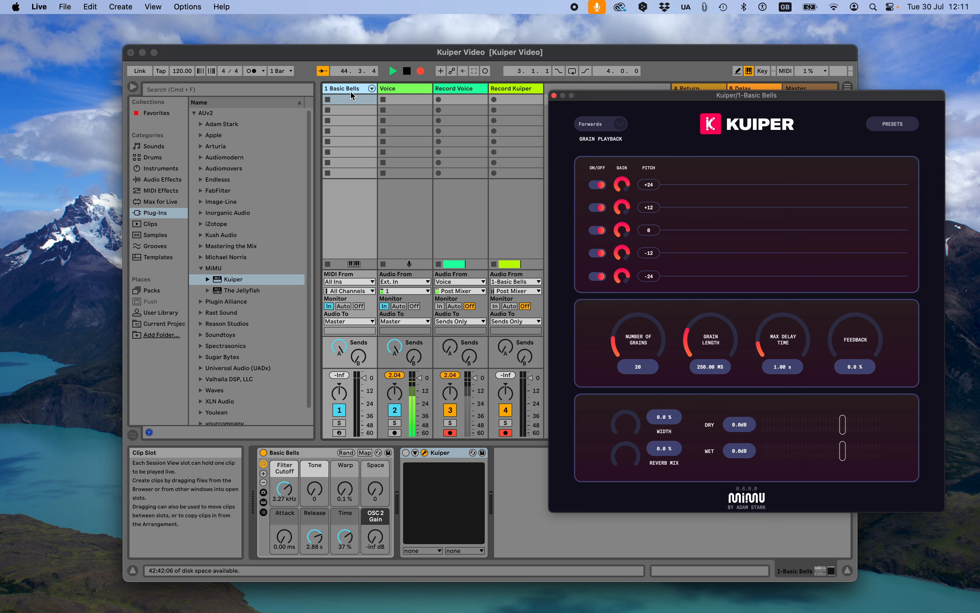
click(338, 91)
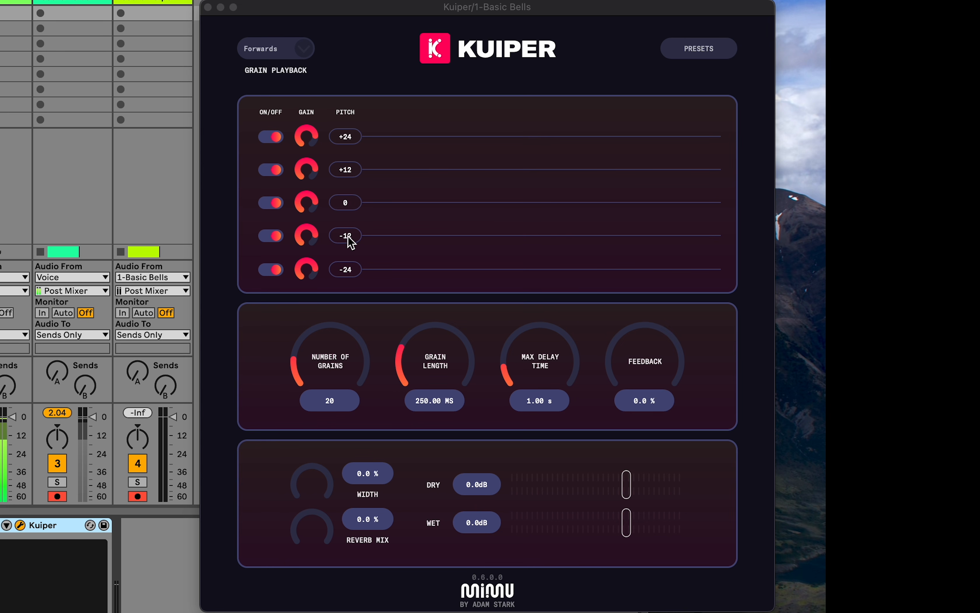
Switch off the grain voices pitched at -24, -12, +12 and +24, leaving only the 0 voice on
click(270, 269)
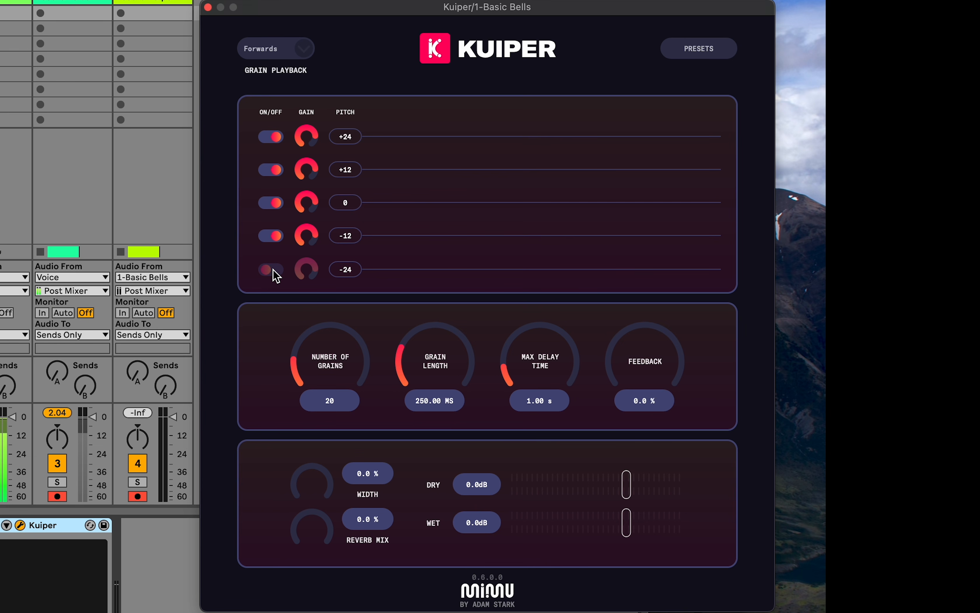
click(271, 236)
click(271, 138)
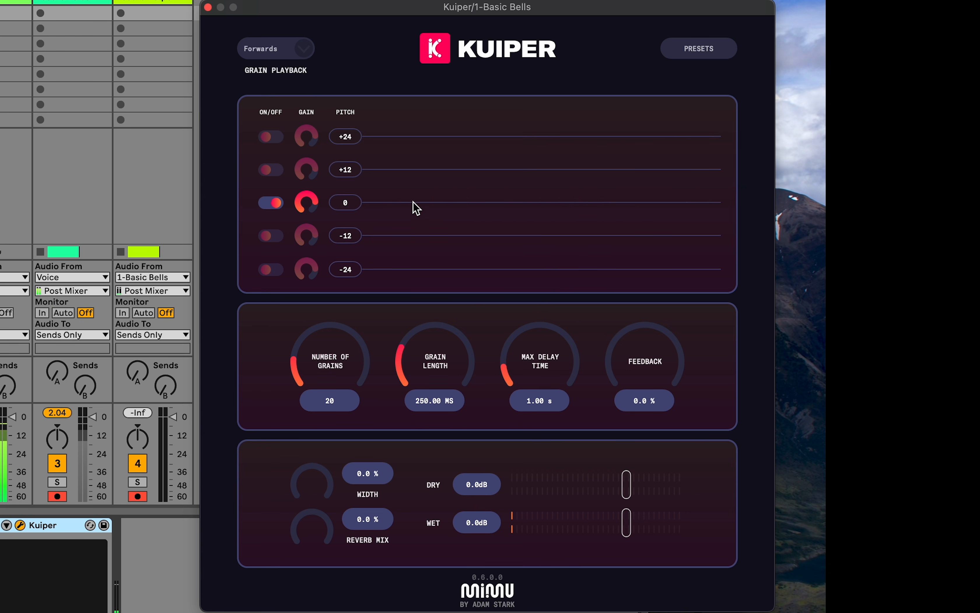
Switch the +12, -12 and +24 grain voices back on, one after another
click(271, 171)
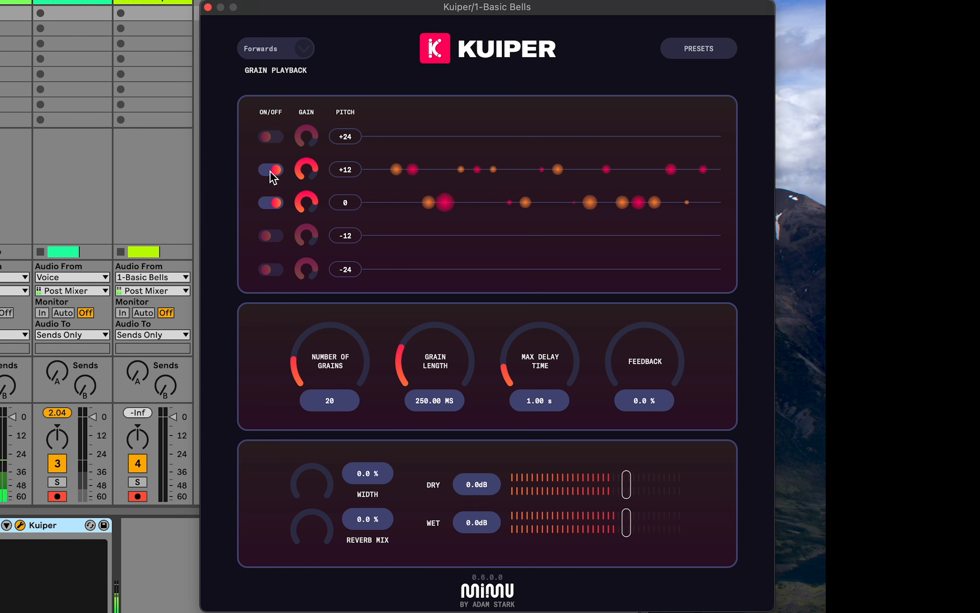
click(271, 236)
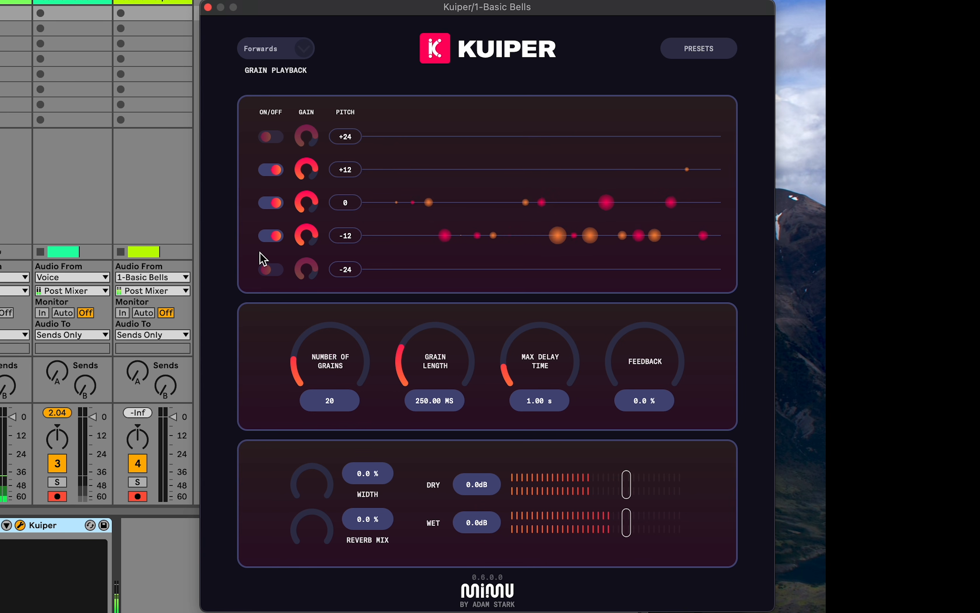
click(271, 138)
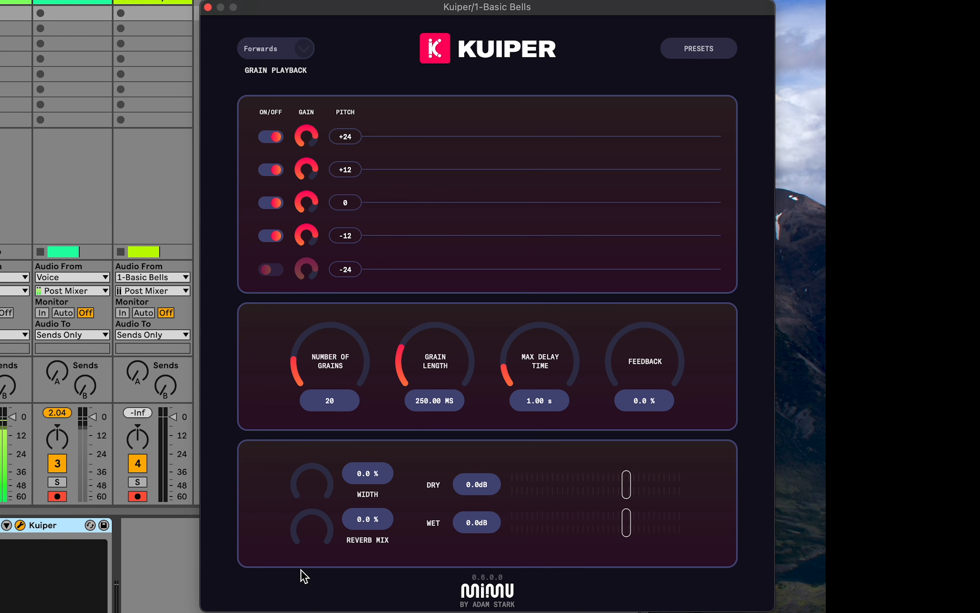
Set the reverb mix to 75 % and the number of grains to 66, trying 5 and 100 grains first
drag(305, 532, 324, 447)
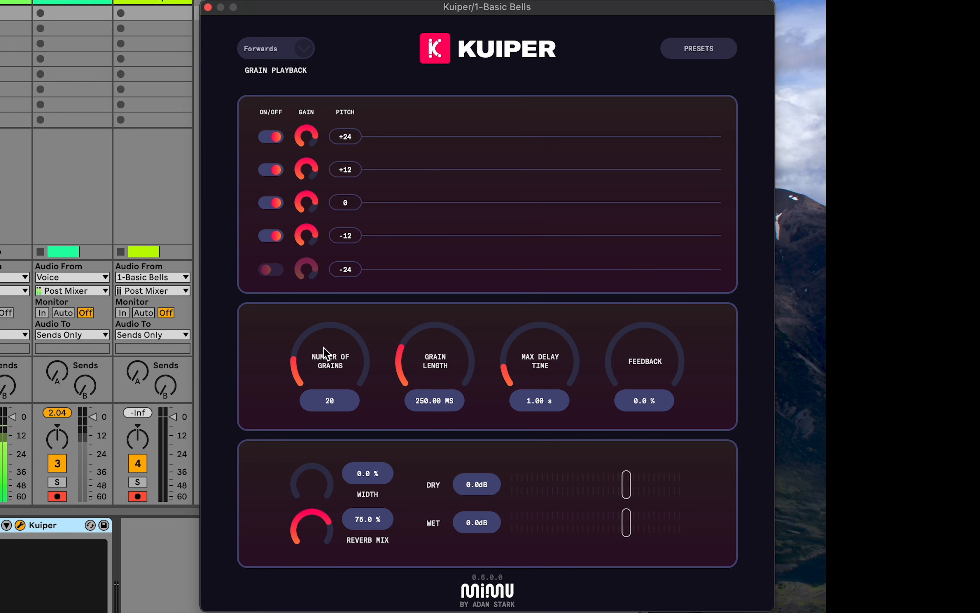
drag(323, 347, 311, 363)
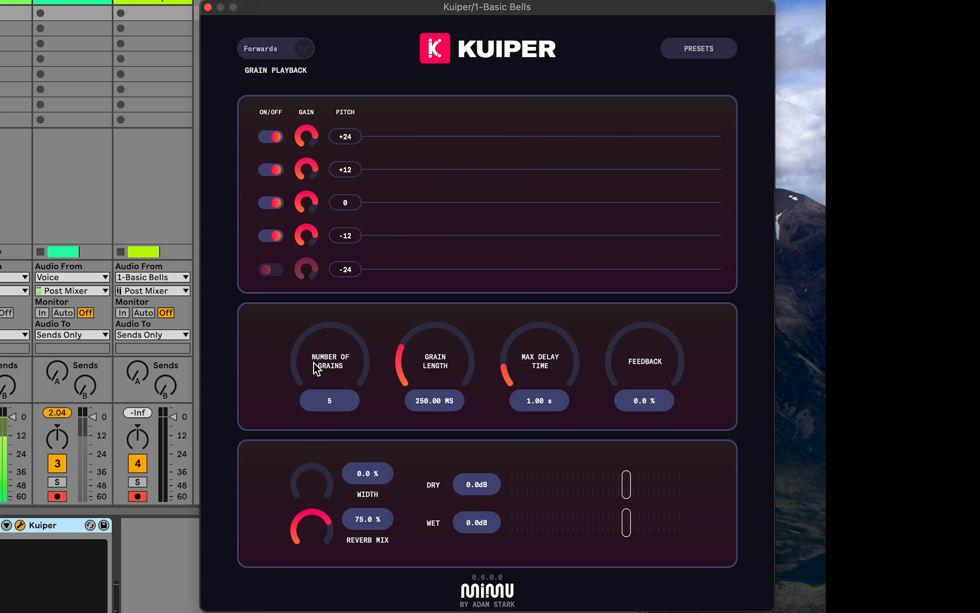
drag(314, 363, 335, 296)
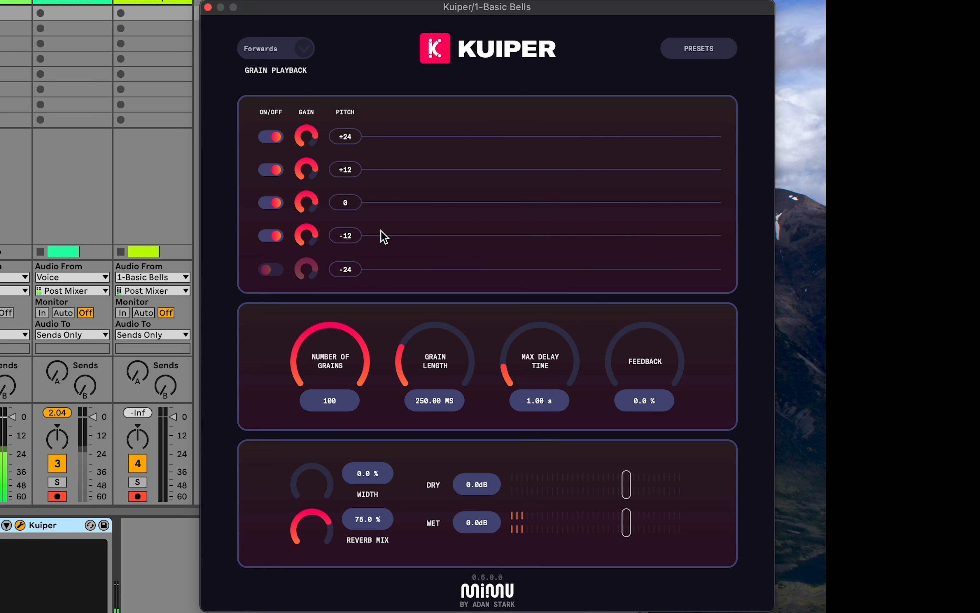
drag(336, 349, 322, 399)
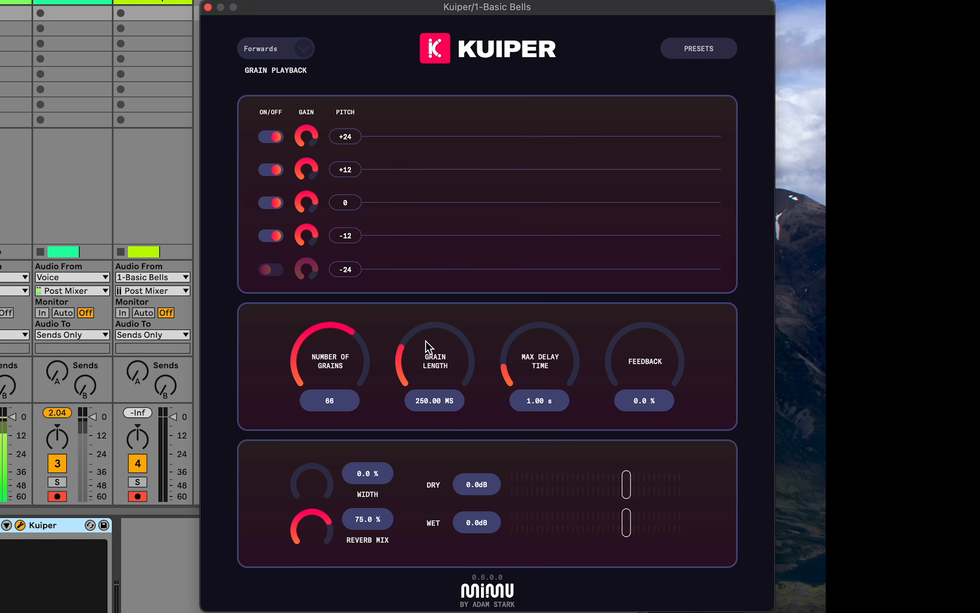
Try grain lengths of 953.18 ms, 54.70 ms and 755.99 ms
drag(449, 310, 443, 359)
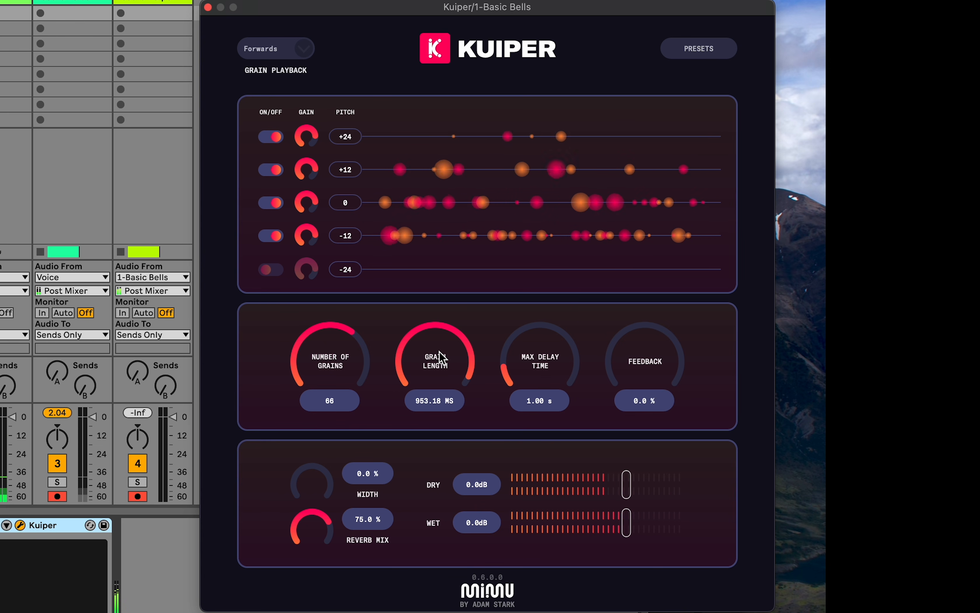
drag(455, 347, 403, 436)
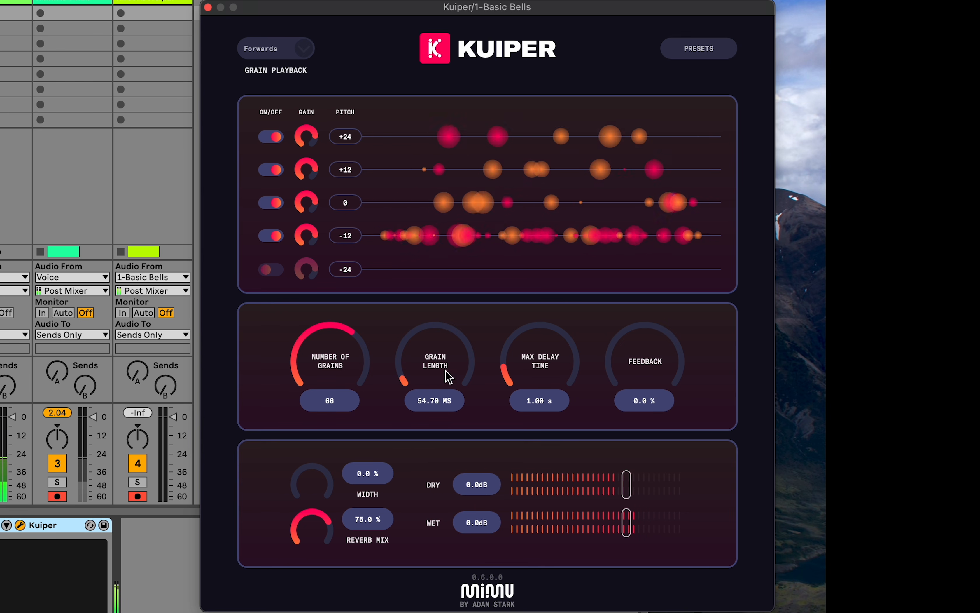
drag(430, 325, 458, 279)
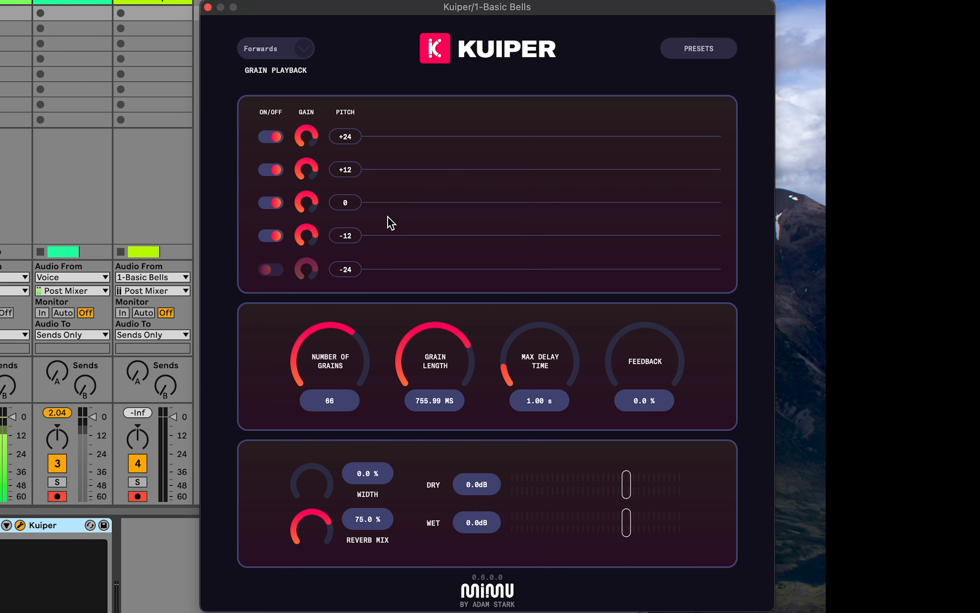
Set the grain playback direction to Backwards and raise the grain length to 863.48 ms
click(290, 51)
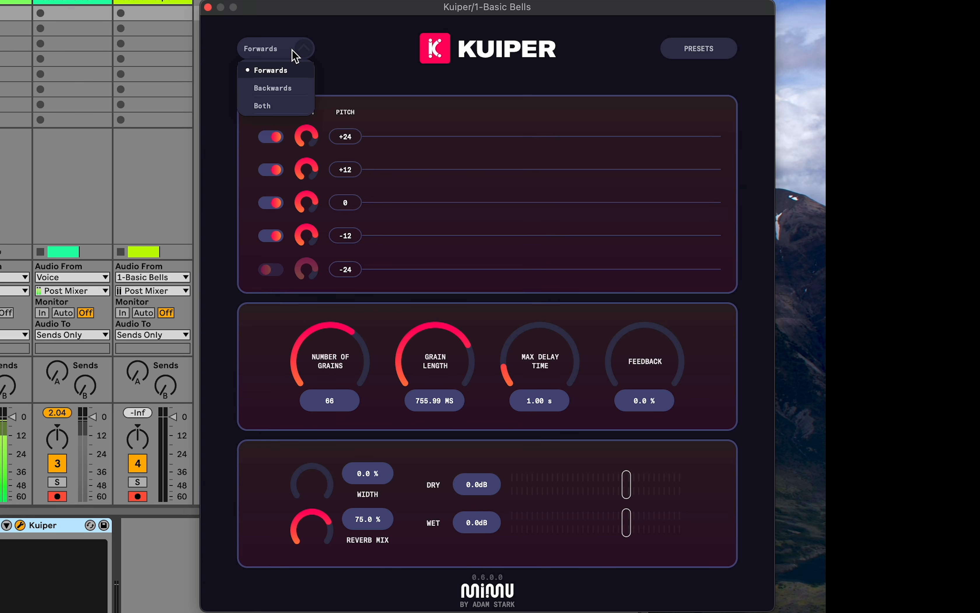
click(290, 89)
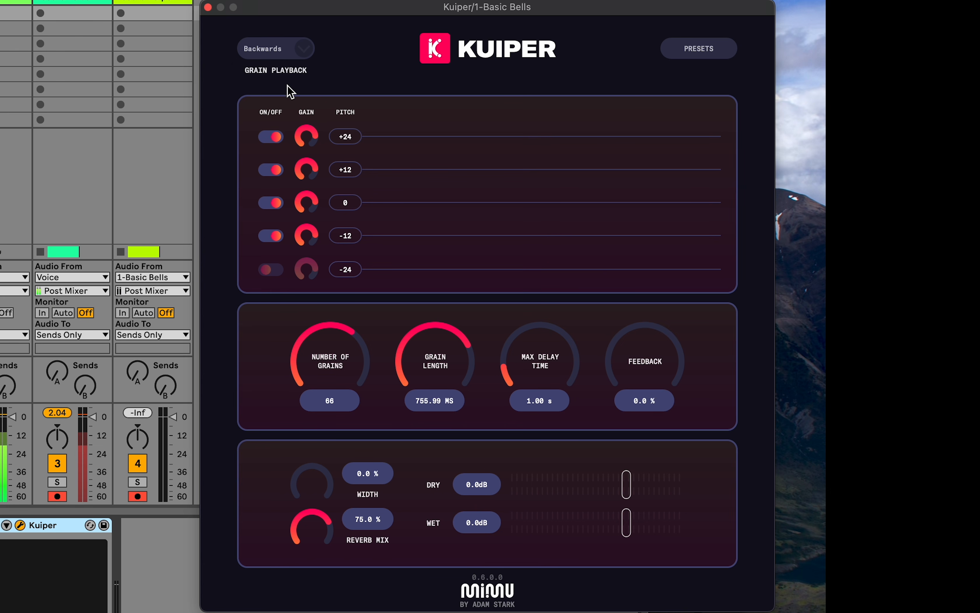
drag(469, 333, 447, 330)
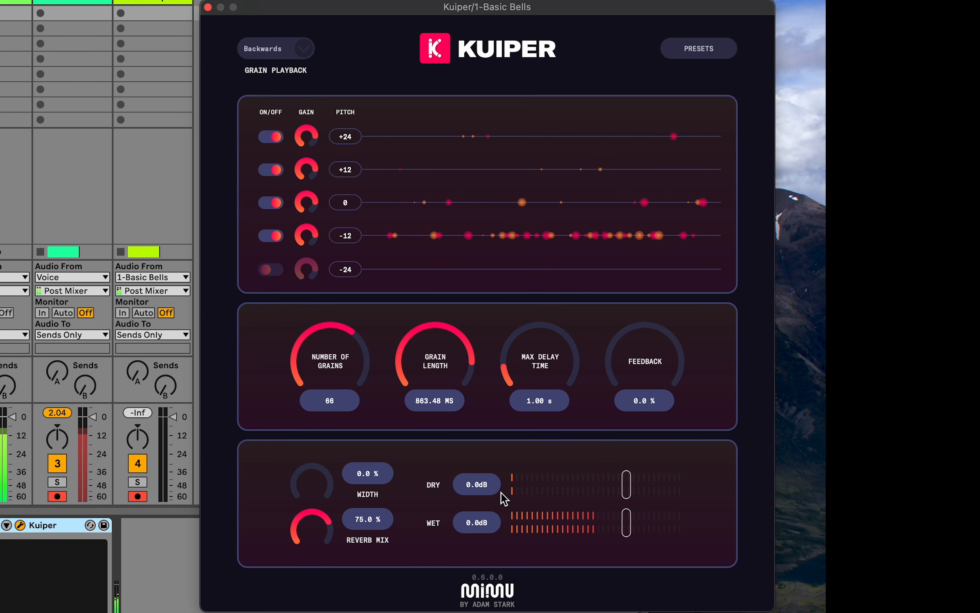
Lower the dry level to -60 dB and review the grain playback options, keeping Backwards
drag(627, 485, 478, 465)
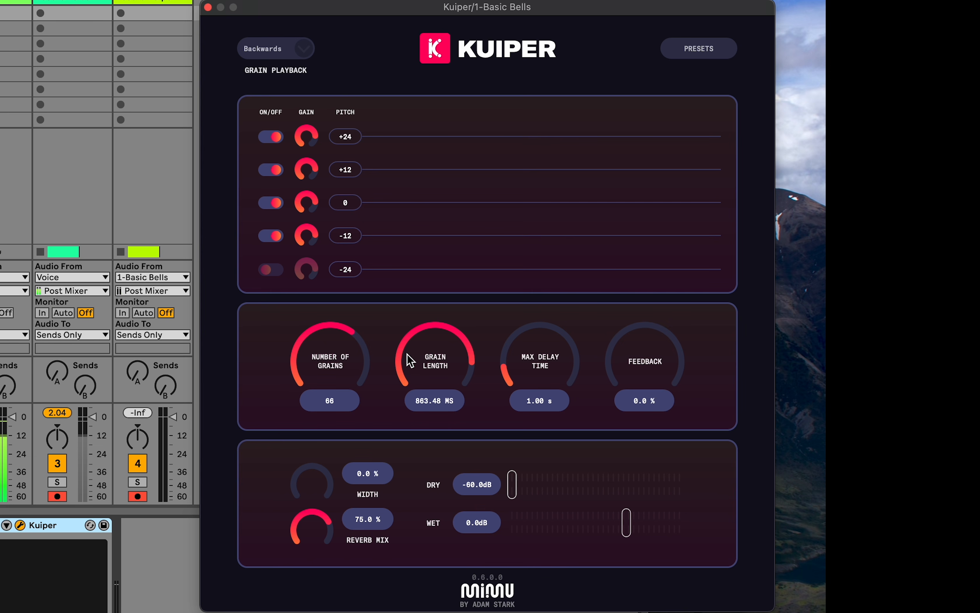
click(302, 45)
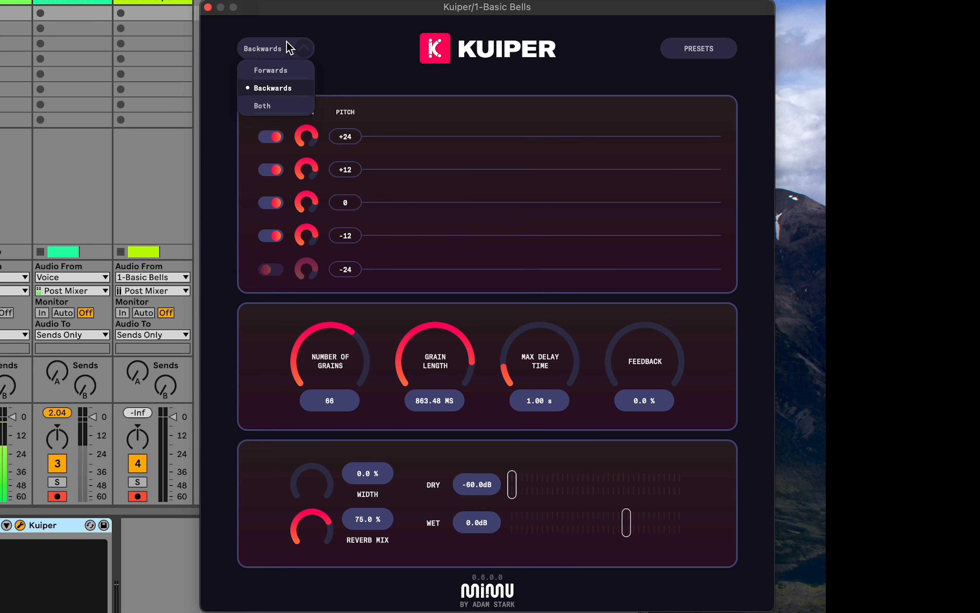
click(282, 93)
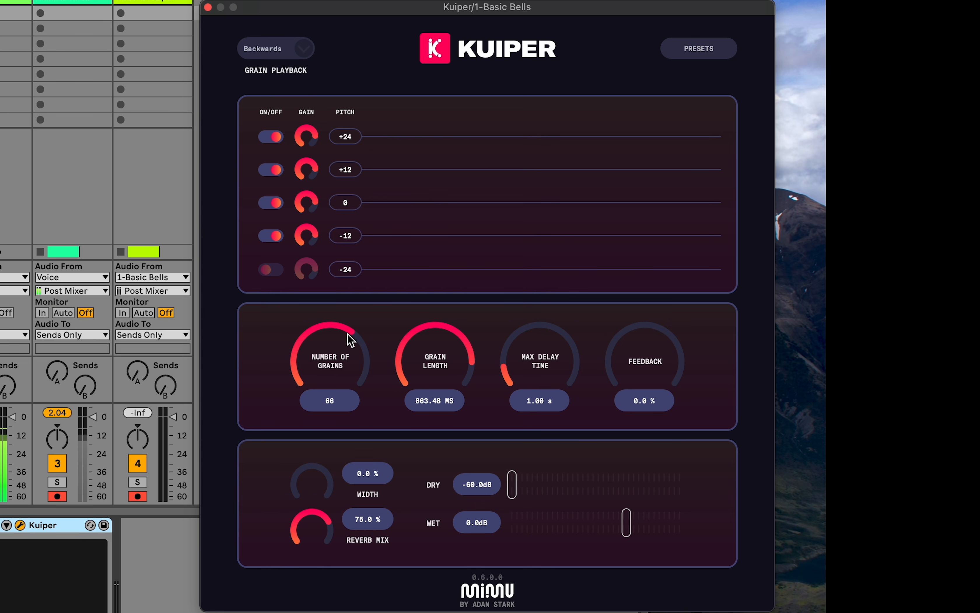
Shorten the grain length to 127.01 ms and set the max delay time to 1.32 s, trying 5 s and 1.55 s first
drag(421, 375, 396, 410)
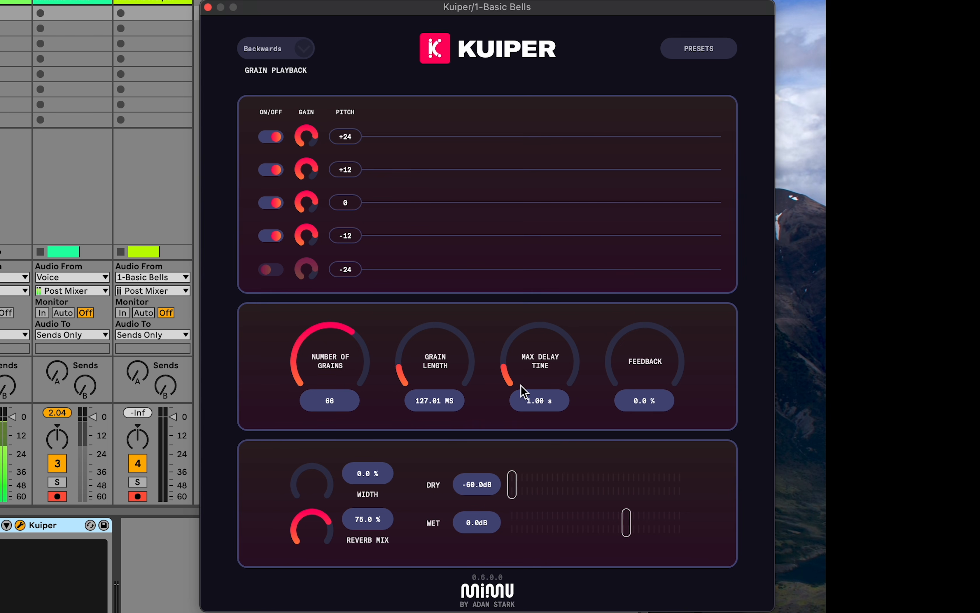
drag(521, 381, 582, 283)
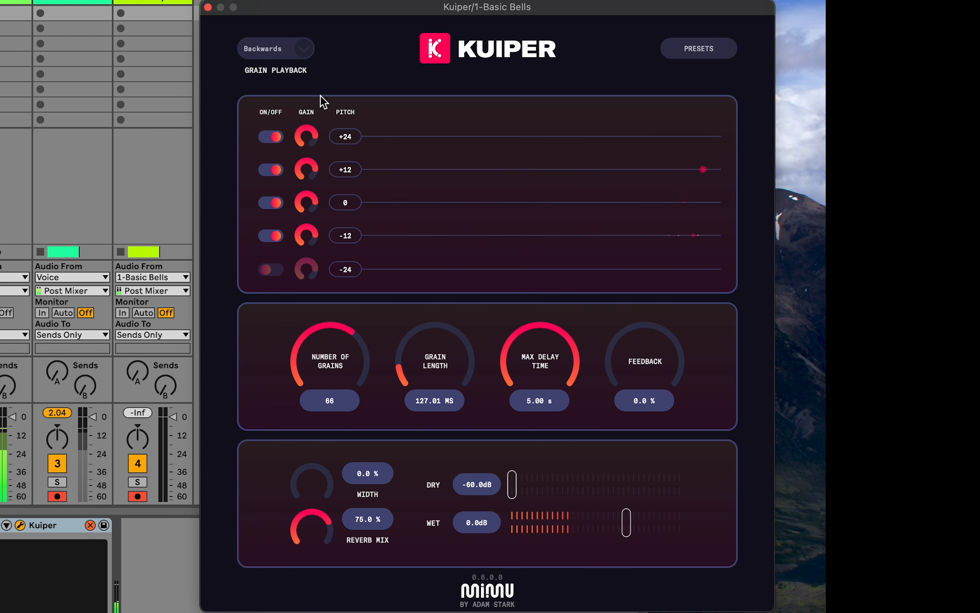
click(0, 0)
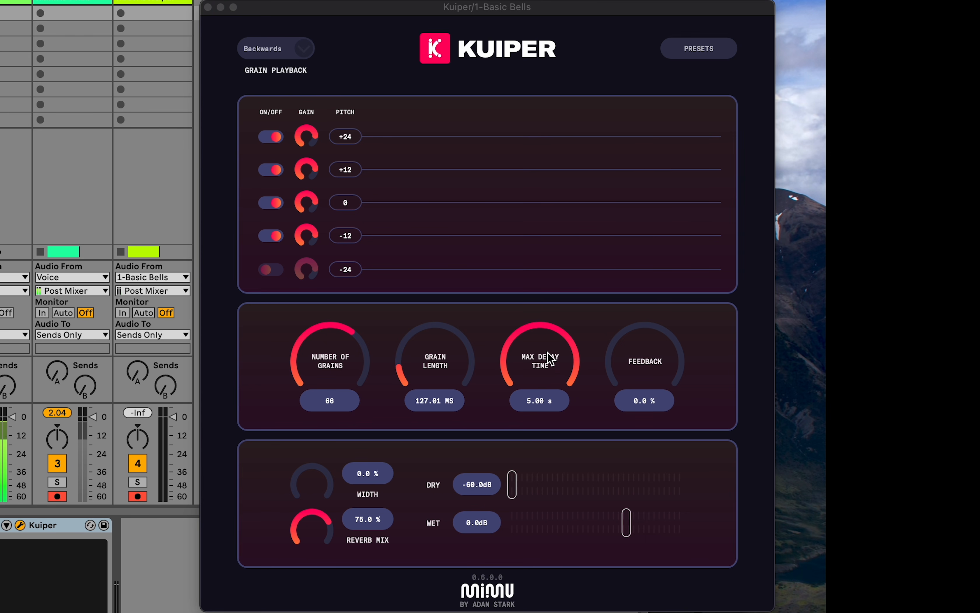
drag(549, 359, 516, 439)
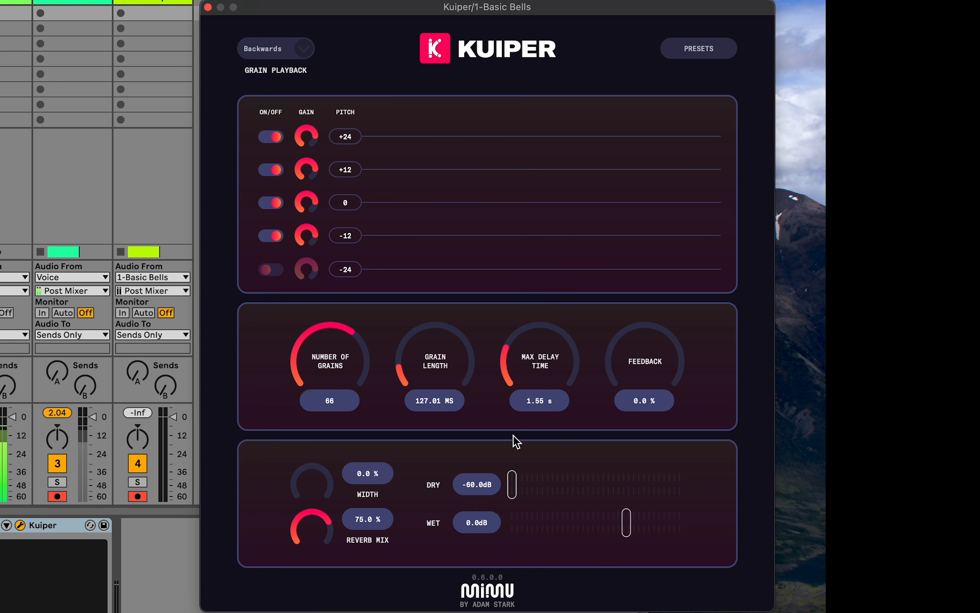
drag(551, 374, 528, 365)
Try 80.4 % feedback with the grain length raised to 807.61 ms, and return the feedback to 0 %
drag(635, 375, 677, 298)
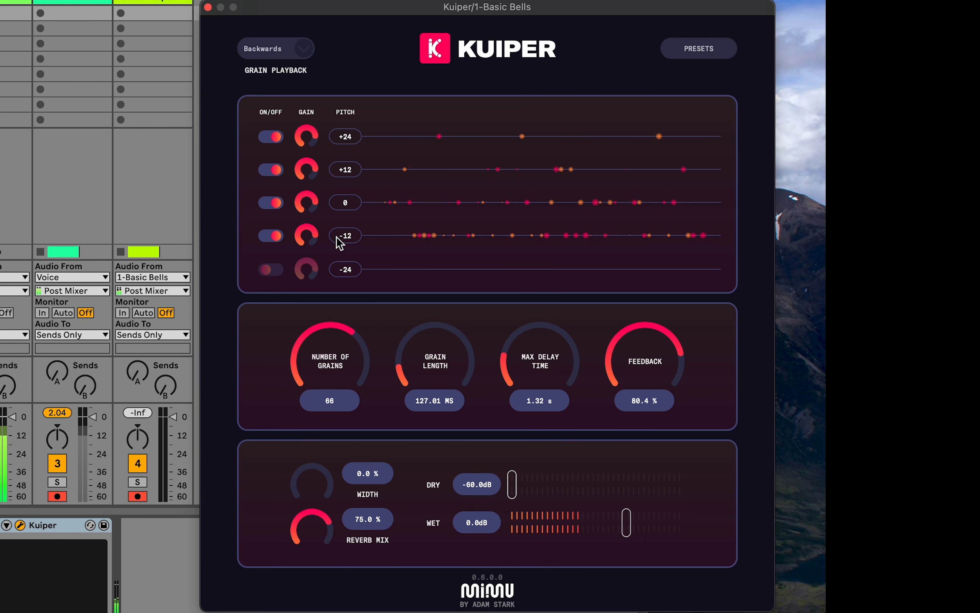
drag(406, 366, 451, 307)
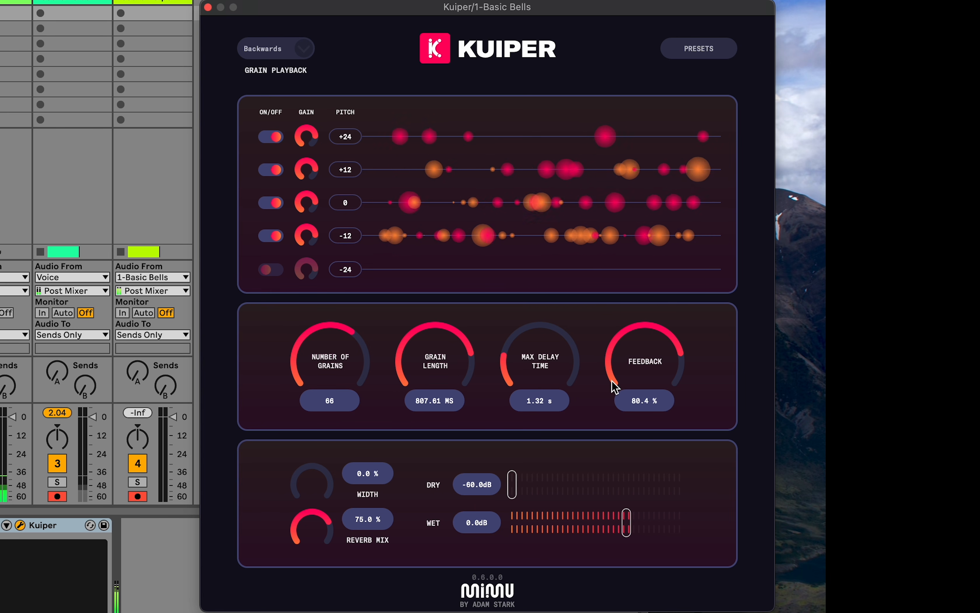
drag(646, 346, 595, 438)
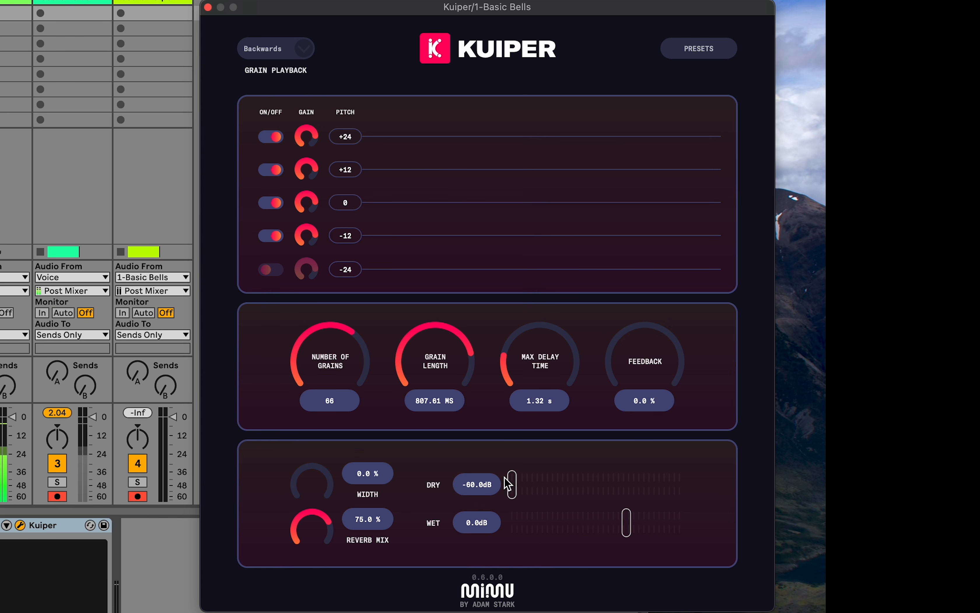
Reset the dry level to 0.0 dB and raise the width to 87.6 %
click(517, 489)
double_click(517, 486)
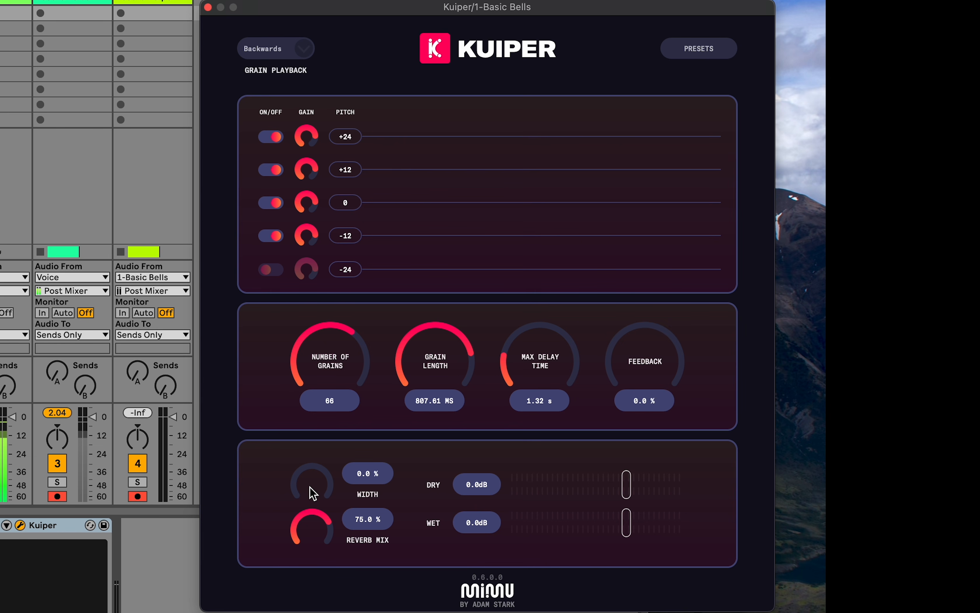
drag(311, 487, 351, 395)
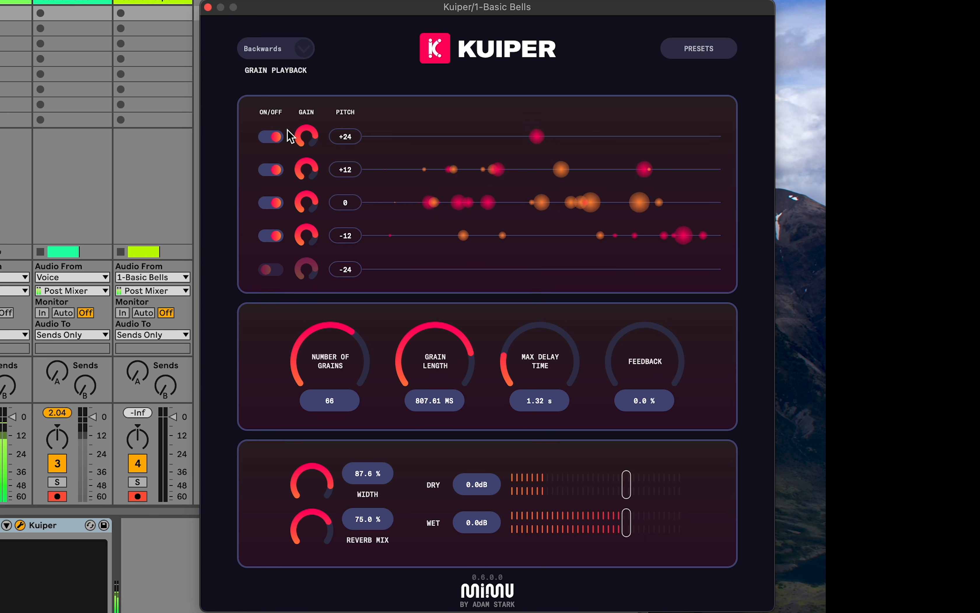
Switch off the +24 and -12 grain voices and adjust the gain of the +12 voice
click(274, 136)
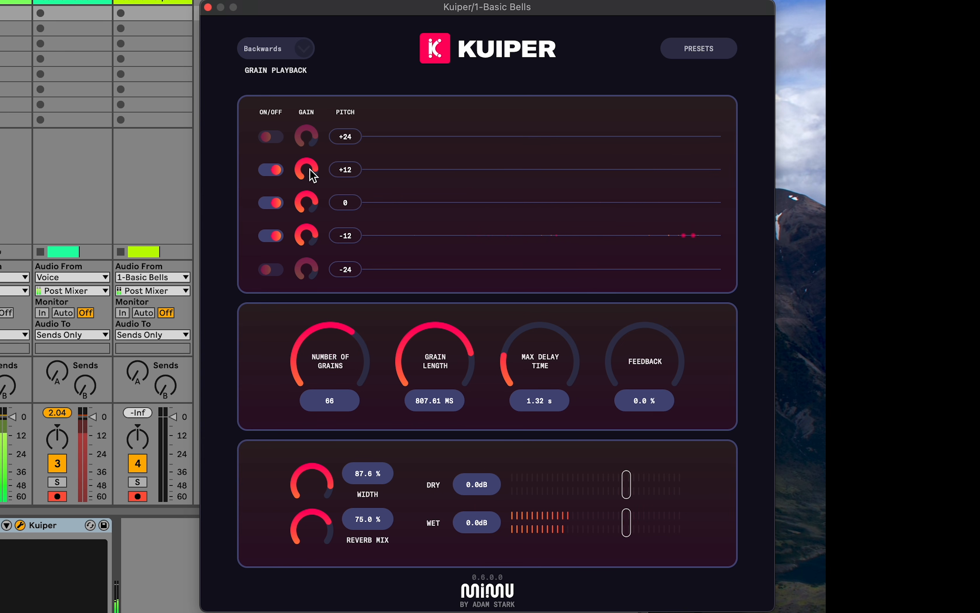
click(271, 235)
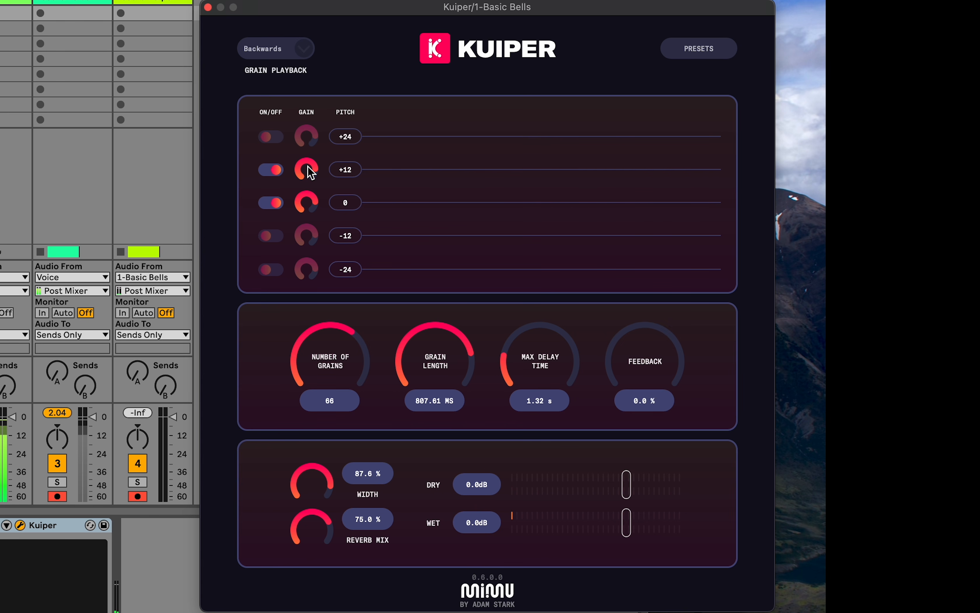
drag(307, 166, 297, 220)
Set the pitch of the +12 grain voice to +4
double_click(349, 169)
text(4])
key(BackSpace)
key(Return)
Set the pitch of the +24 grain voice to +7, switch that voice on, and select the Kuiper device
double_click(349, 137)
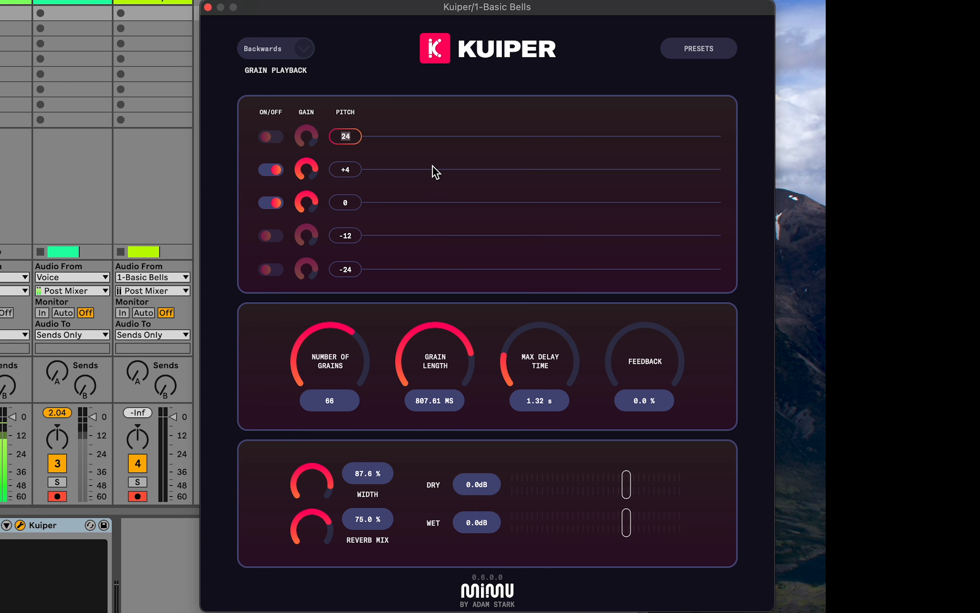
text(7)
key(Return)
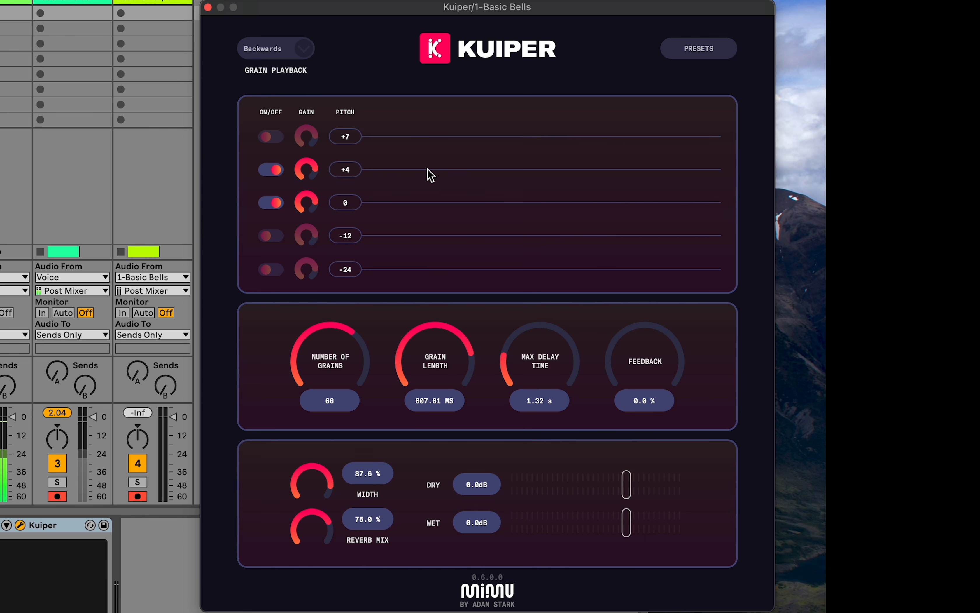
click(271, 137)
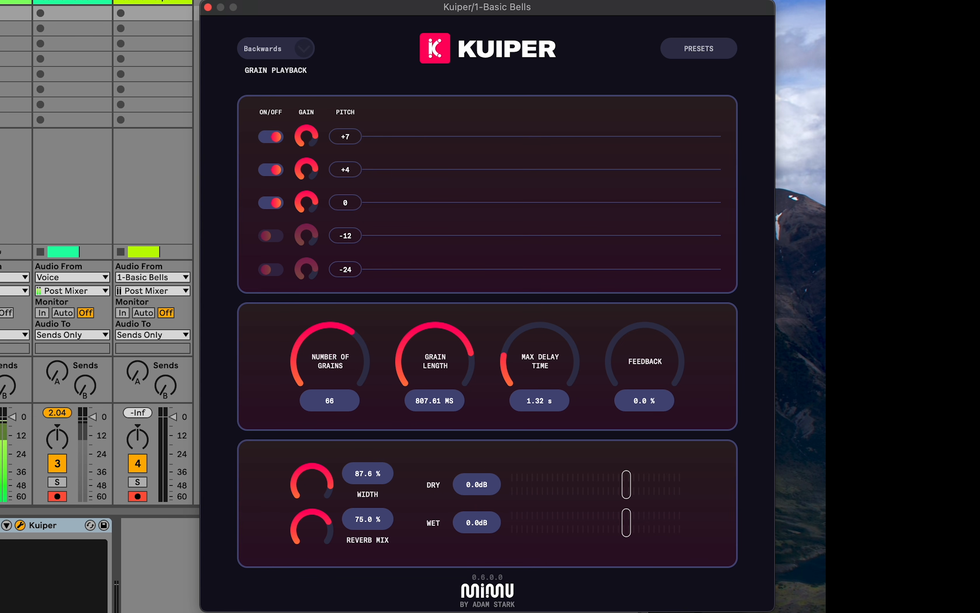
click(0, 527)
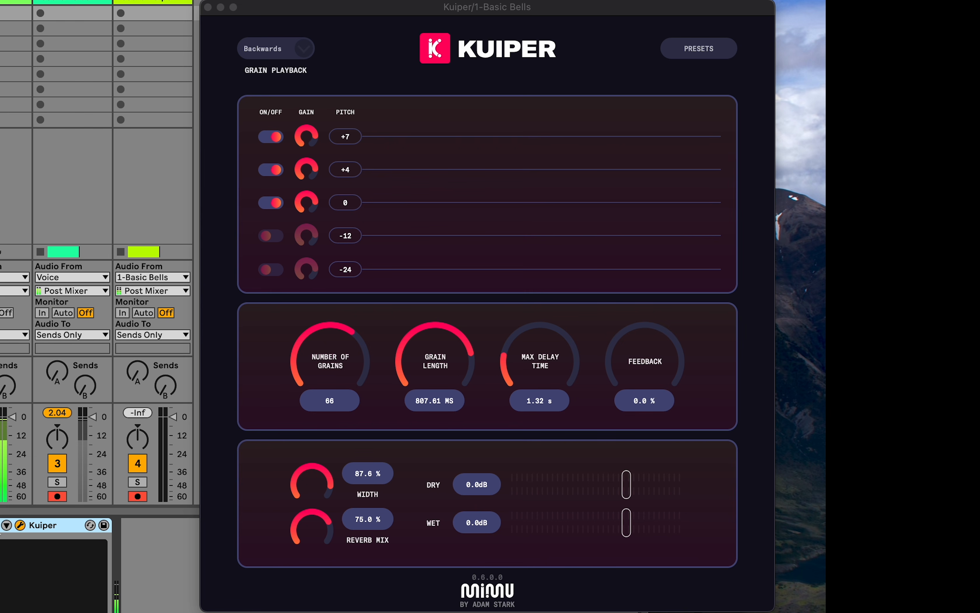